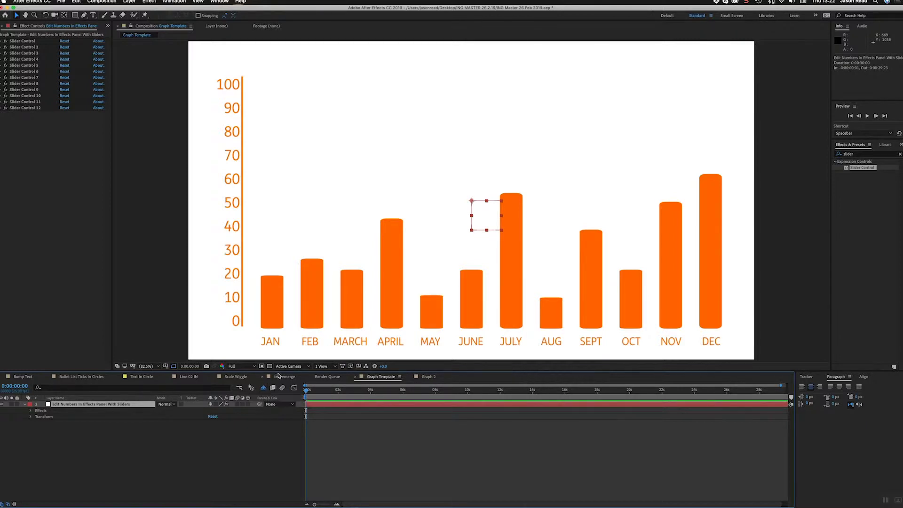
Step: Enlarge the timeline and examine the shy bar and month text layers, leaving them hidden with the slider control layer selected
left_click_drag(281, 369, 290, 306)
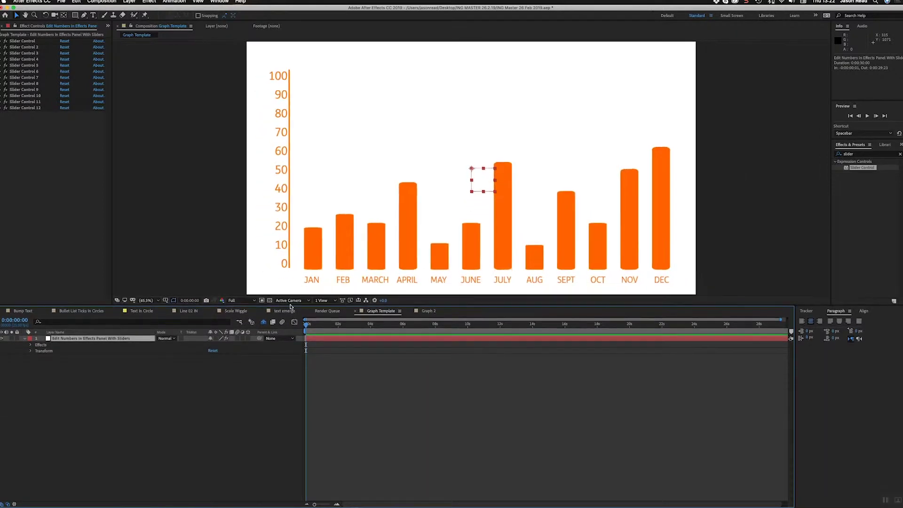
left_click(264, 322)
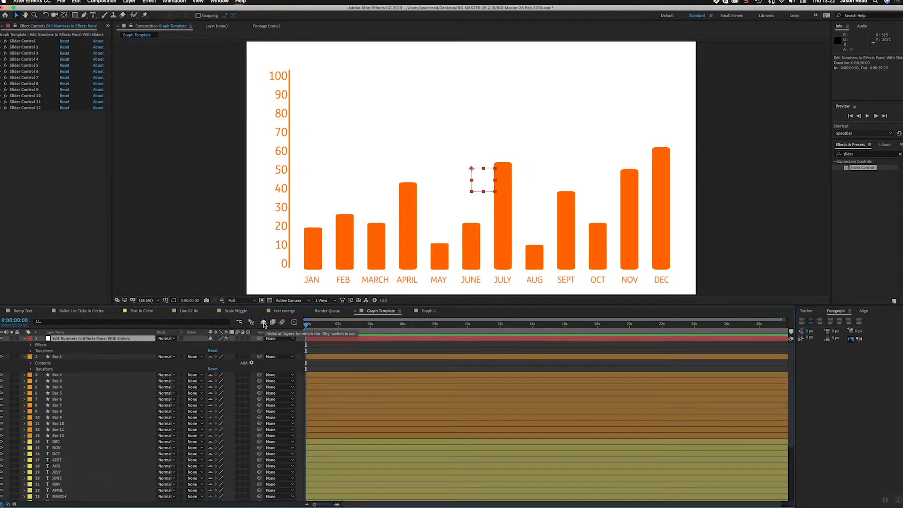
left_click(25, 357)
left_click(66, 357)
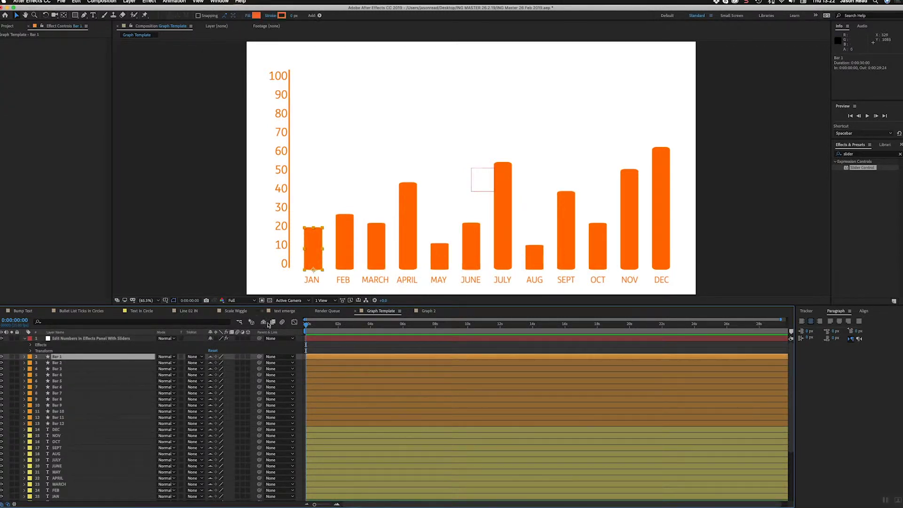
left_click(77, 369)
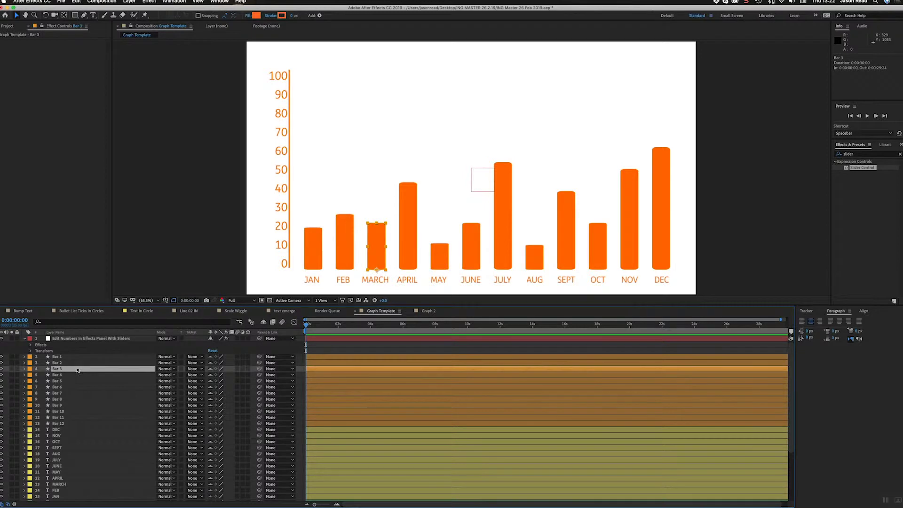
left_click(88, 436)
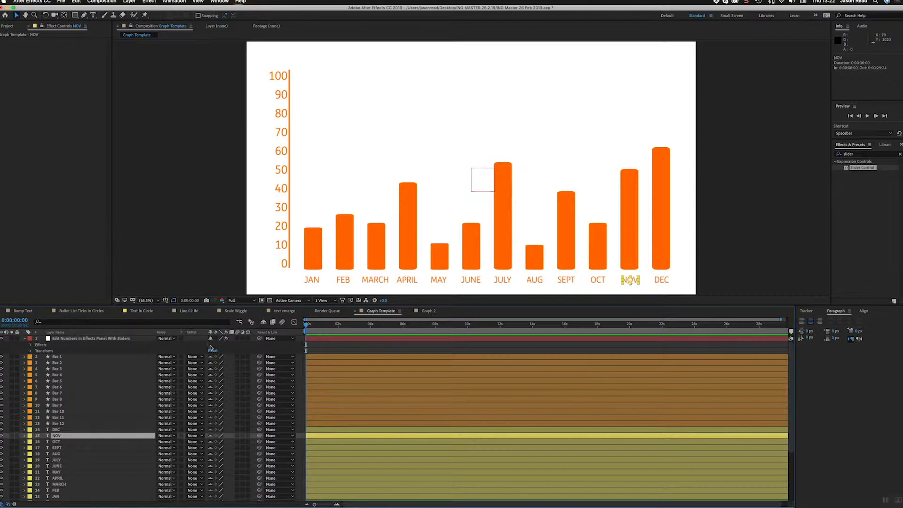
left_click(264, 323)
left_click(340, 338)
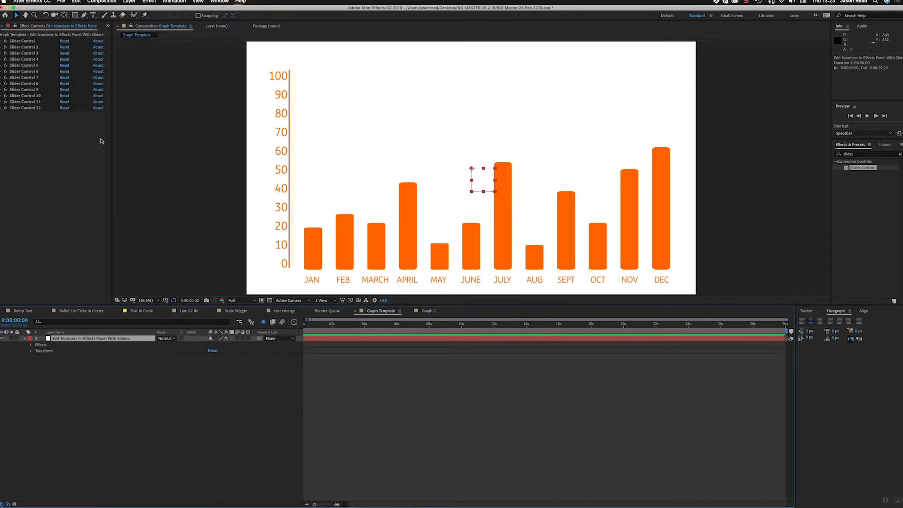
Step: Expand Slider Controls 1 to 4 and lower the first slider, which drives the JAN bar, to about 18
left_click(2, 41)
left_click(2, 63)
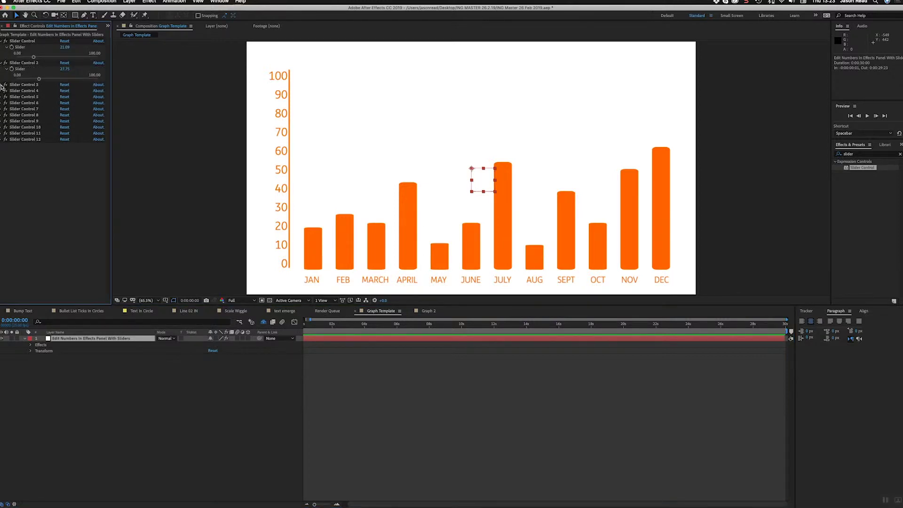
left_click(2, 85)
left_click(2, 107)
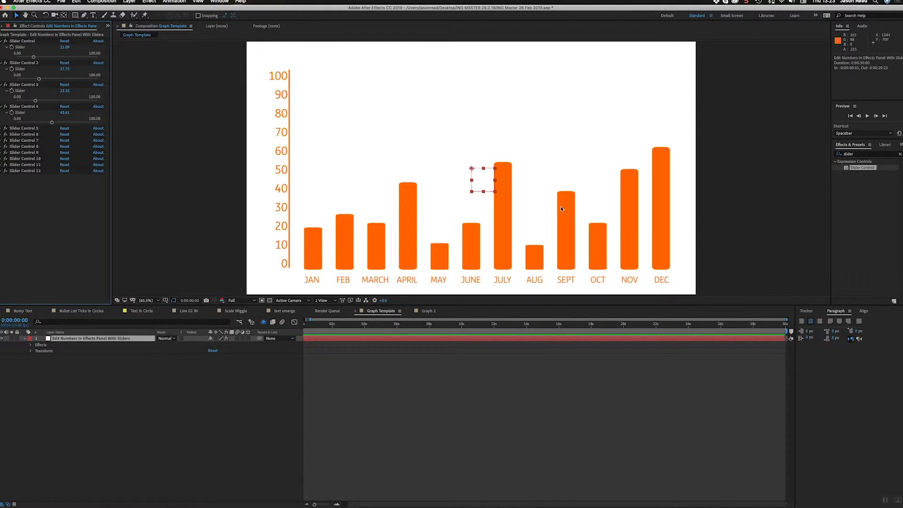
left_click_drag(64, 47, 55, 47)
Step: Set Slider Control 4 to 50 with a keyframe at the start of the timeline
left_click(64, 113)
type("50")
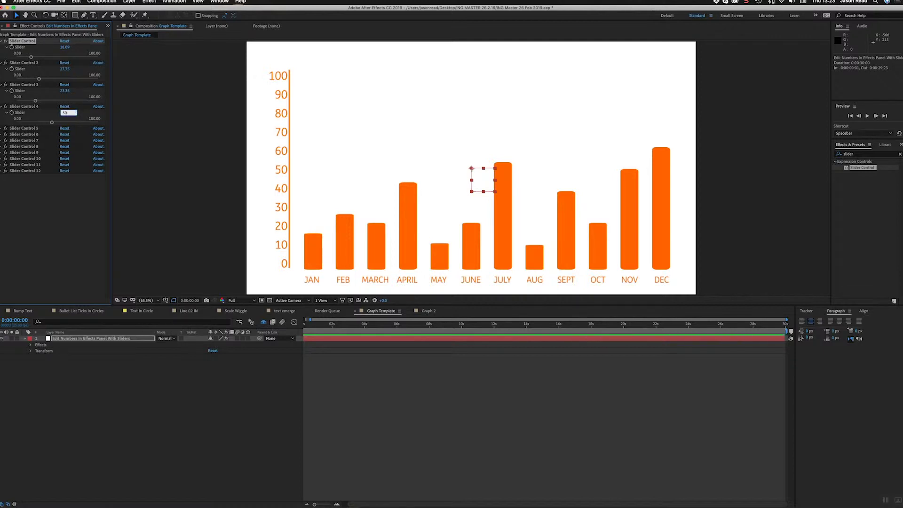
key("Return")
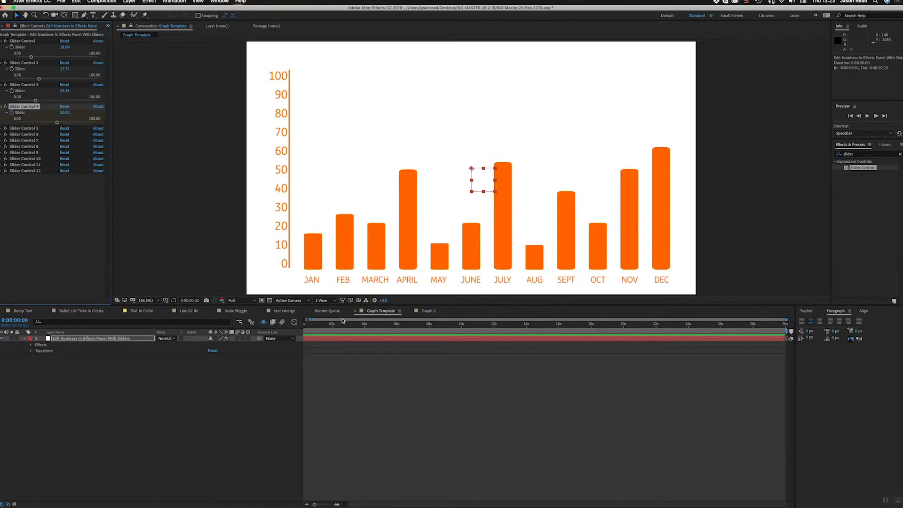
Step: Animate the APRIL bar by setting Slider Control 4 to 90 at 0:00:07:09
left_click_drag(343, 325, 418, 324)
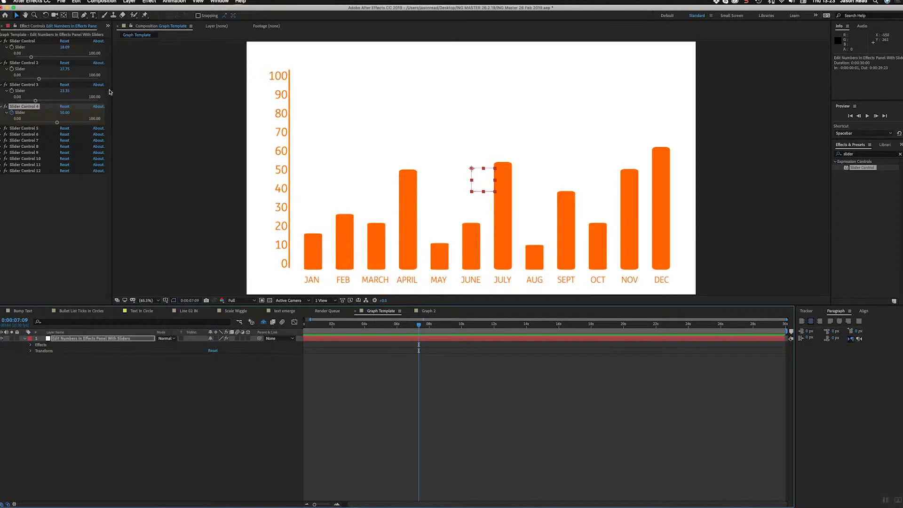
left_click_drag(58, 123, 86, 125)
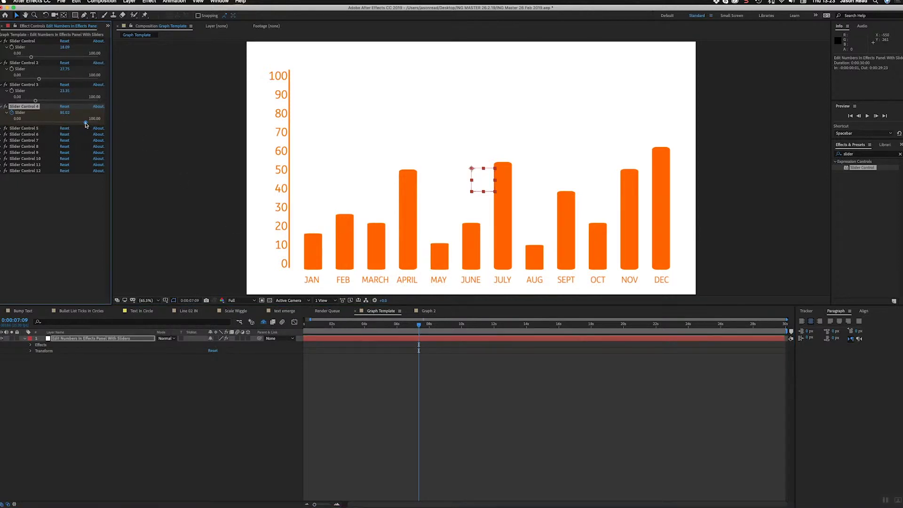
left_click(71, 113)
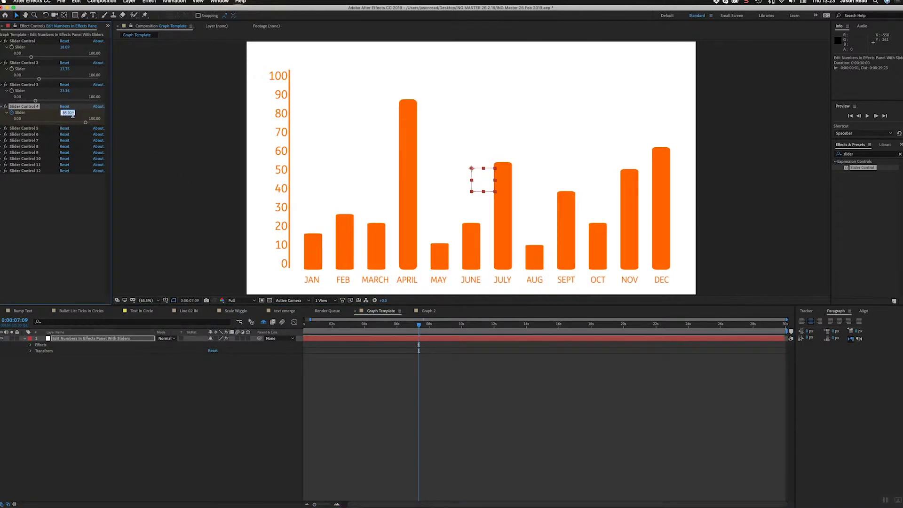
type("90")
left_click(347, 411)
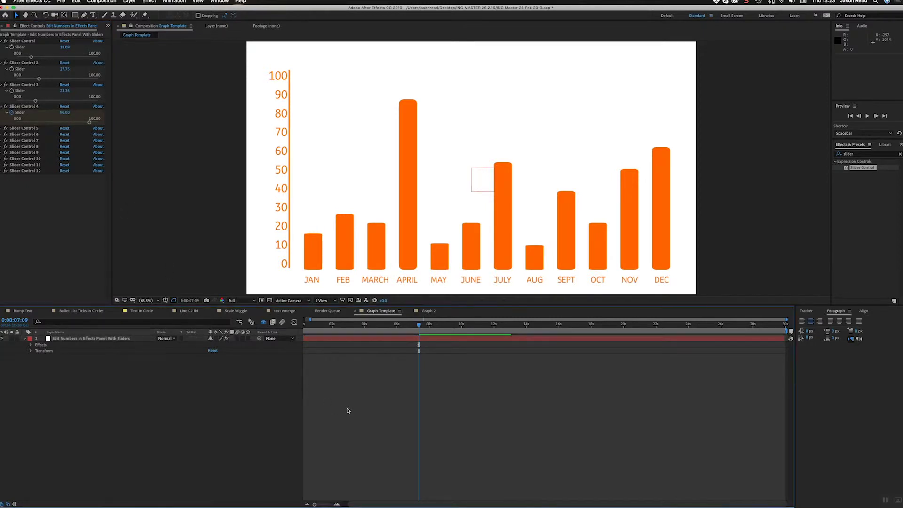
Step: Preview the APRIL bar animation from the start, then reveal its slider keyframes and scrub to 0:00:04:10
left_click(306, 324)
key("space")
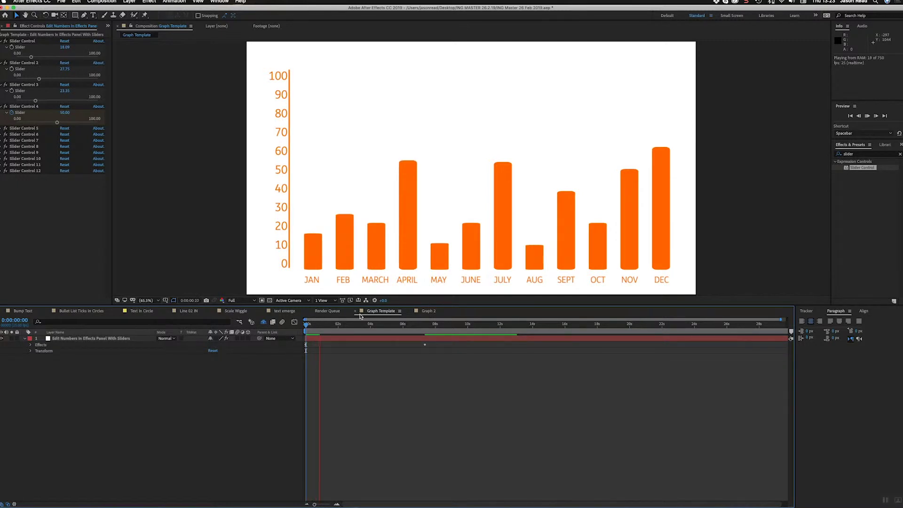
key("space")
key("u")
left_click_drag(340, 328, 376, 328)
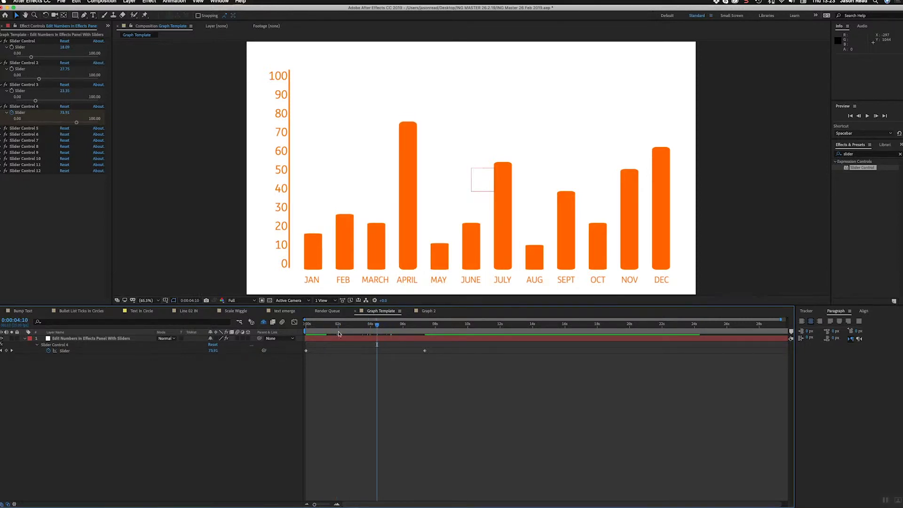
left_click(264, 322)
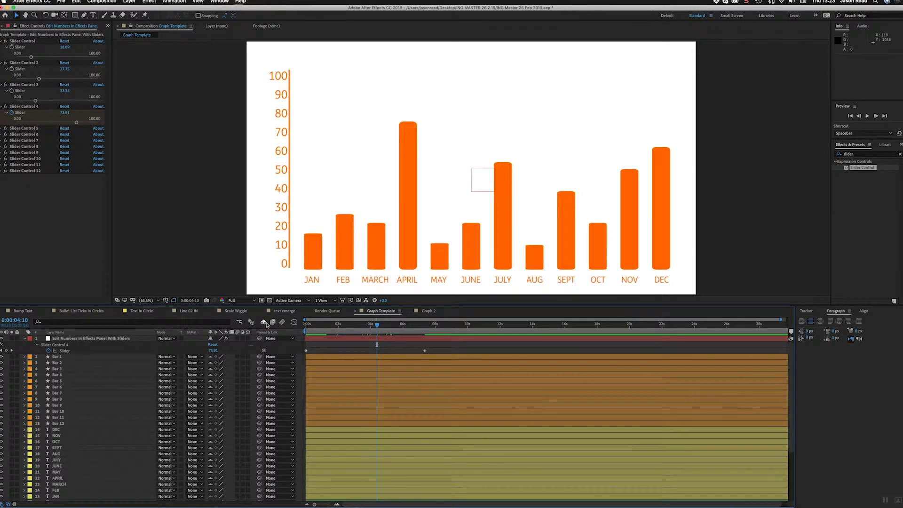
left_click(264, 323)
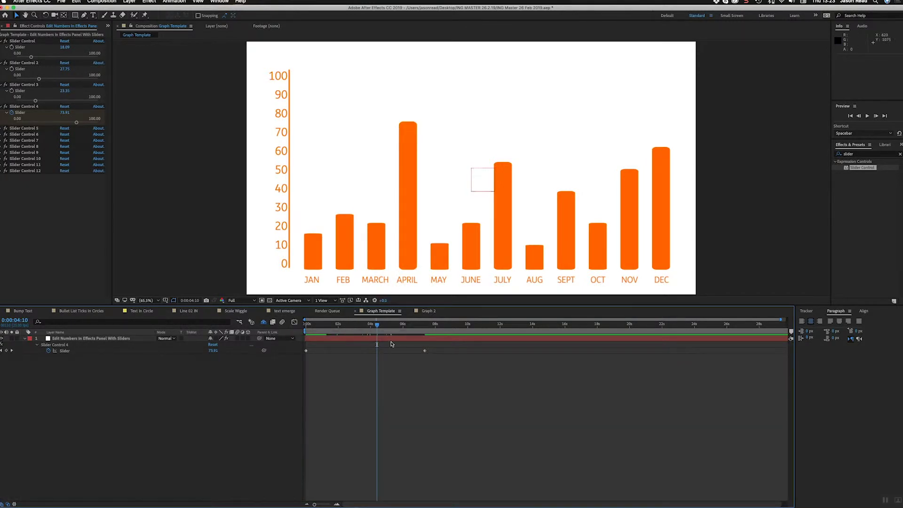
Step: Collapse the four expanded slider controls on the Edit Numbers In Effects Panel With Sliders layer
left_click(436, 339)
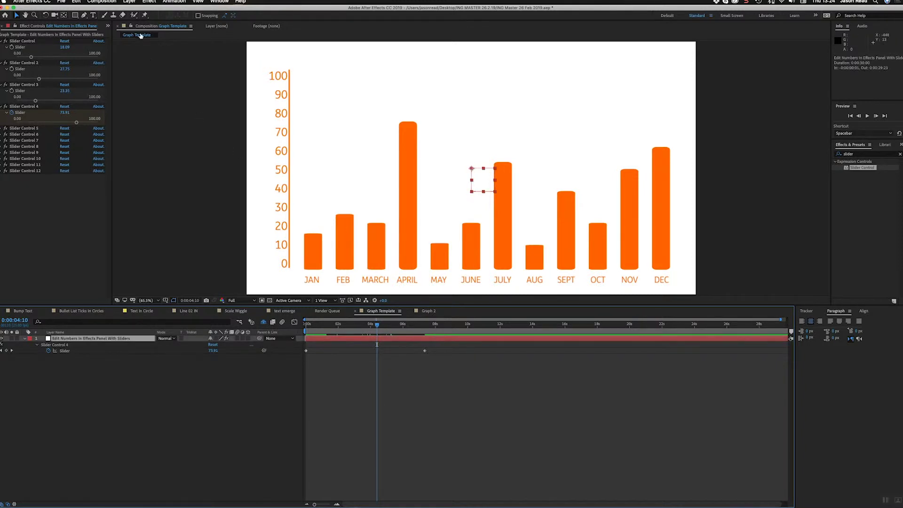
left_click(3, 41)
left_click(3, 47)
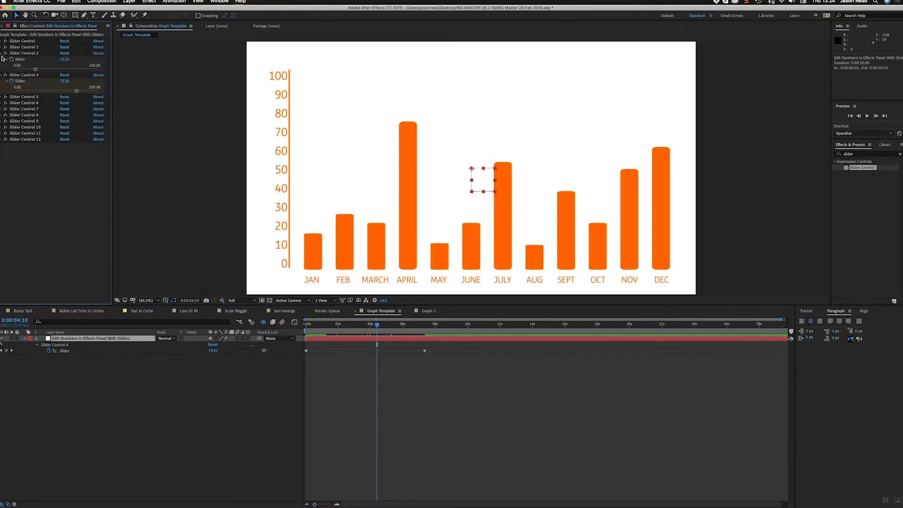
left_click(3, 54)
left_click(3, 60)
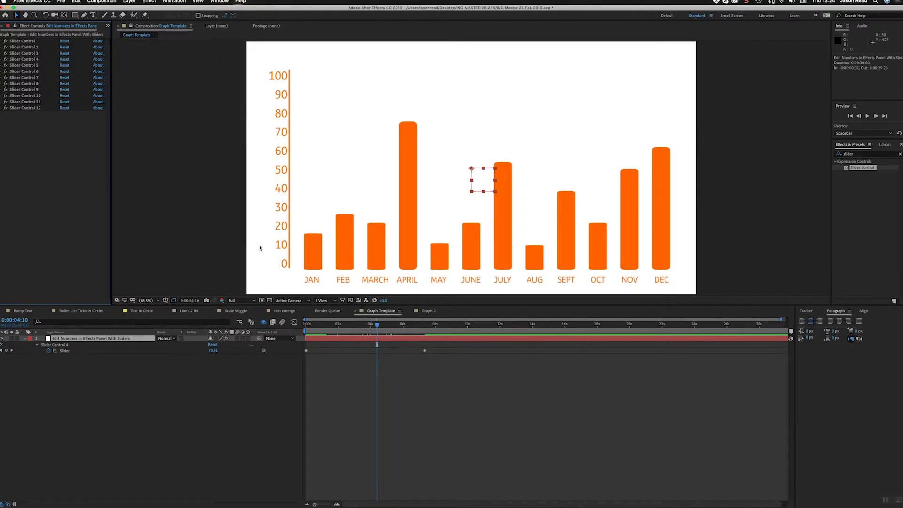
left_click(348, 455)
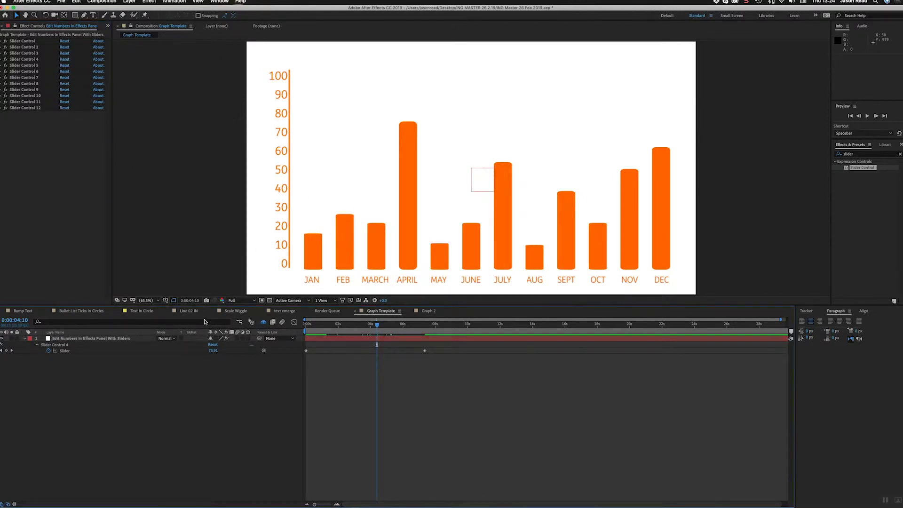
Step: In the Graph 2 composition, draw a tall, narrow rectangle about 72 px wide and 840 px high near the left edge
left_click(432, 311)
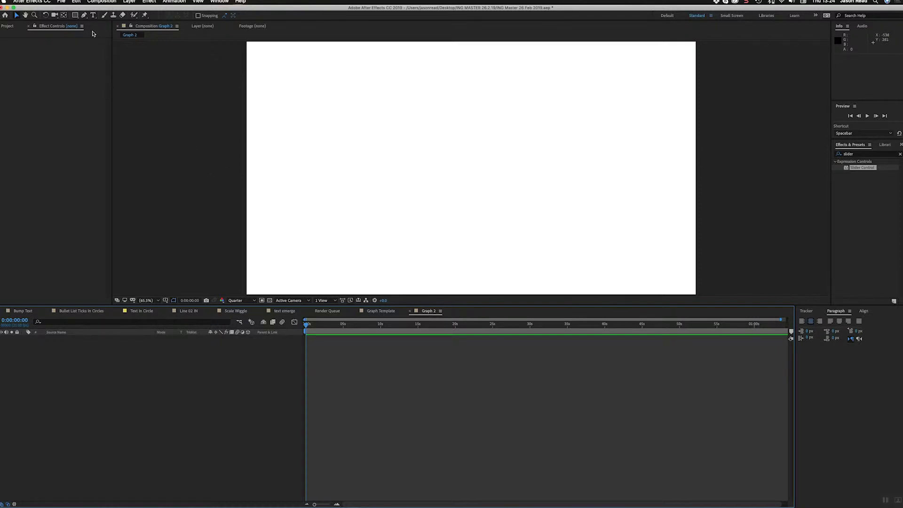
left_click(76, 16)
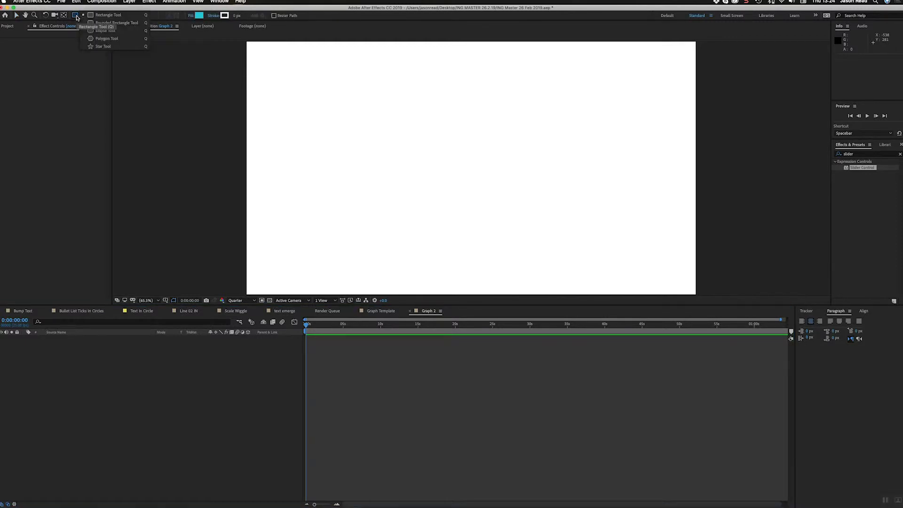
left_click(104, 15)
mouse_move(302, 76)
left_mouse_down()
mouse_move(335, 245)
mouse_move(332, 274)
mouse_move(320, 272)
left_mouse_up()
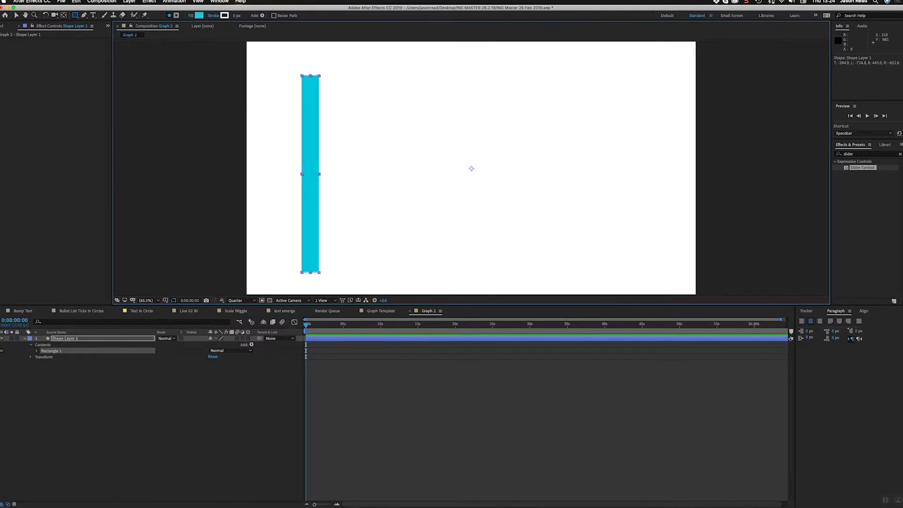
Step: Move the shape layer's anchor point to the bottom centre of the rectangle with the Pan Behind tool
left_click(63, 15)
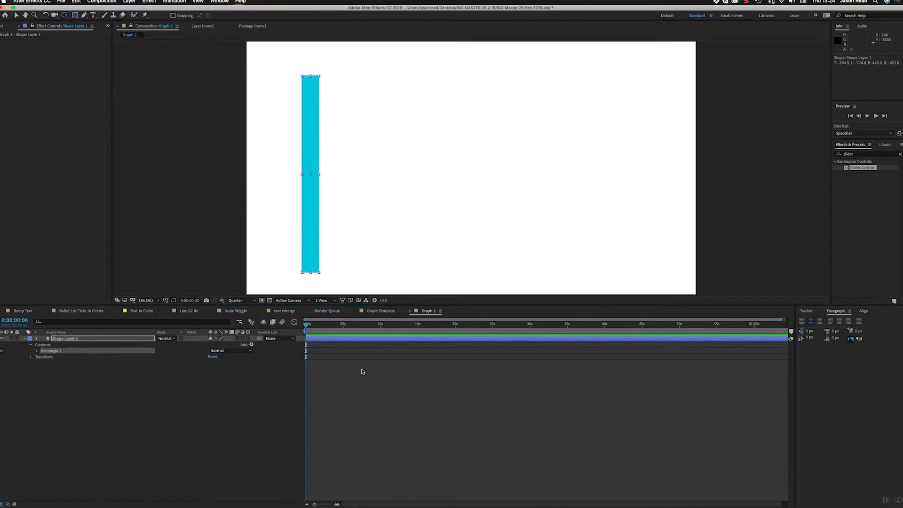
left_click(465, 427)
left_click(442, 338)
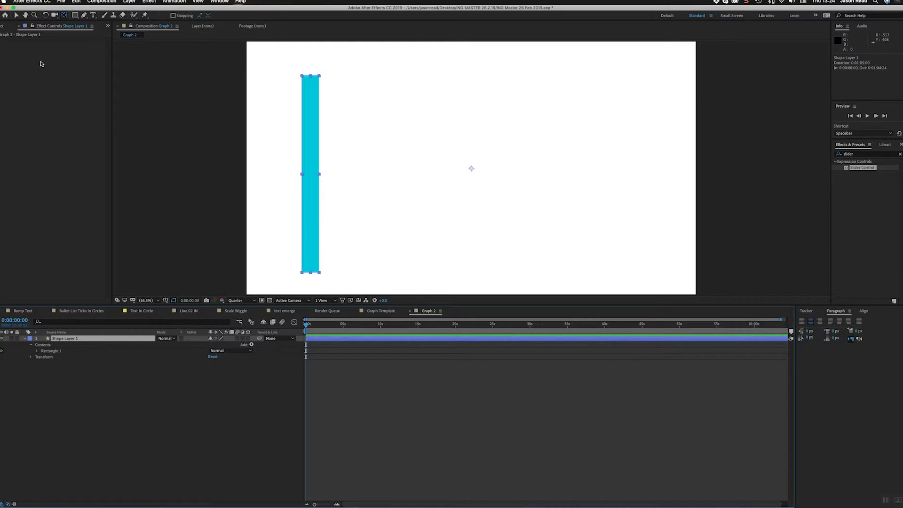
left_click(65, 17)
left_click_drag(473, 170, 311, 273)
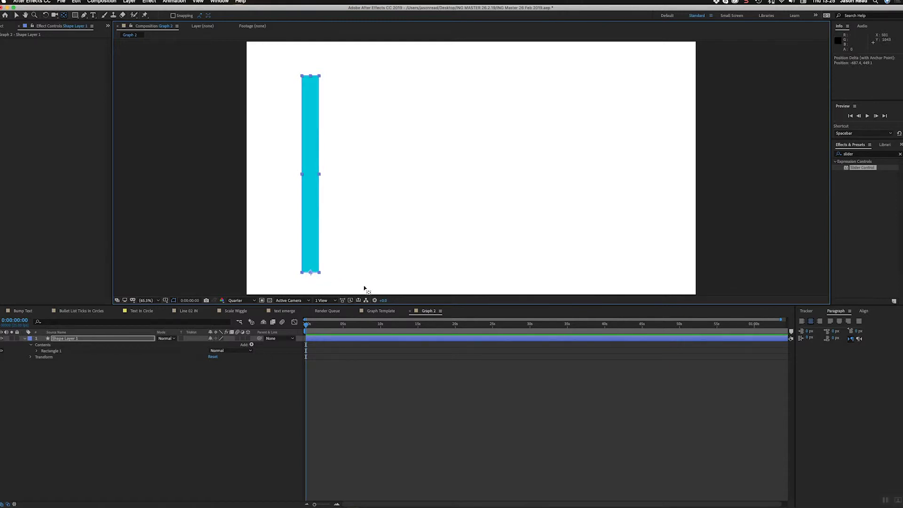
Step: Show the rectangle layer's Scale, unlink its proportions and test stretching the bar, undoing each test change
key("s")
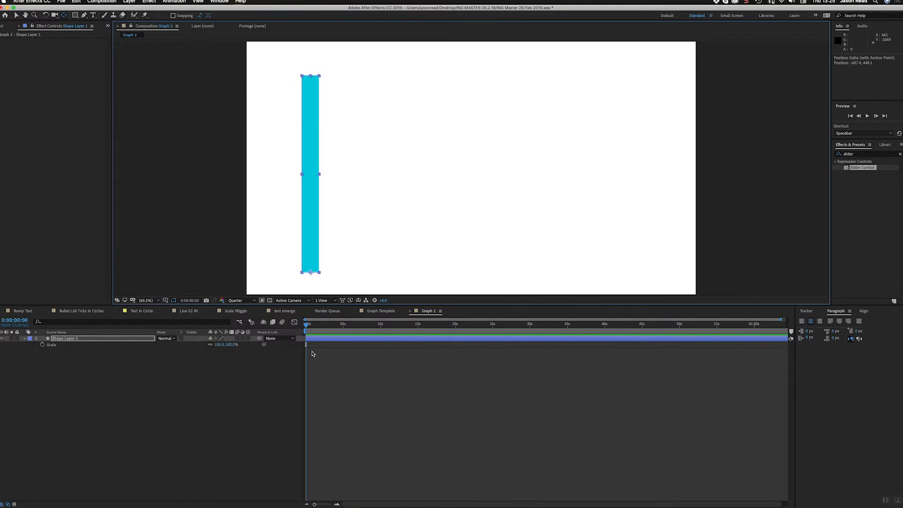
mouse_move(220, 347)
left_mouse_down()
mouse_move(197, 347)
mouse_move(233, 347)
mouse_move(207, 349)
mouse_move(220, 351)
left_mouse_up()
key("super+z")
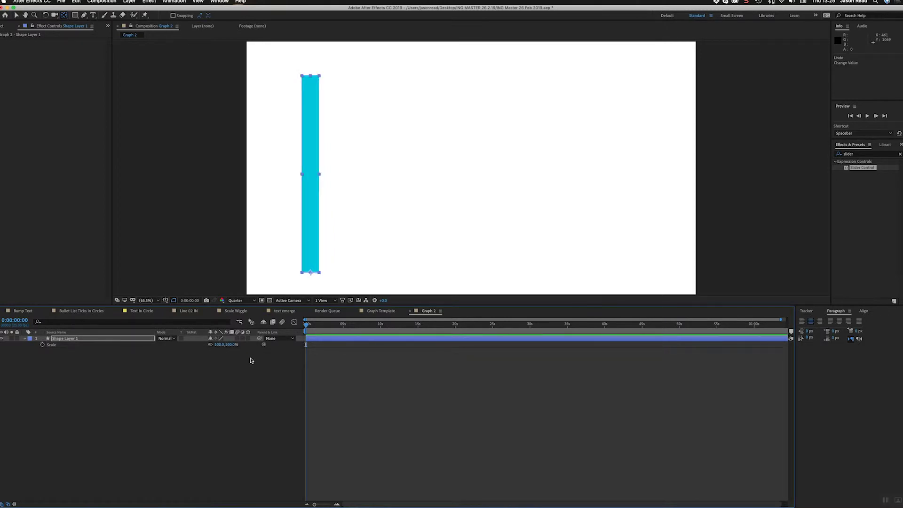
left_click(210, 345)
mouse_move(232, 345)
left_mouse_down()
mouse_move(212, 347)
mouse_move(252, 347)
mouse_move(232, 346)
mouse_move(243, 347)
left_mouse_up()
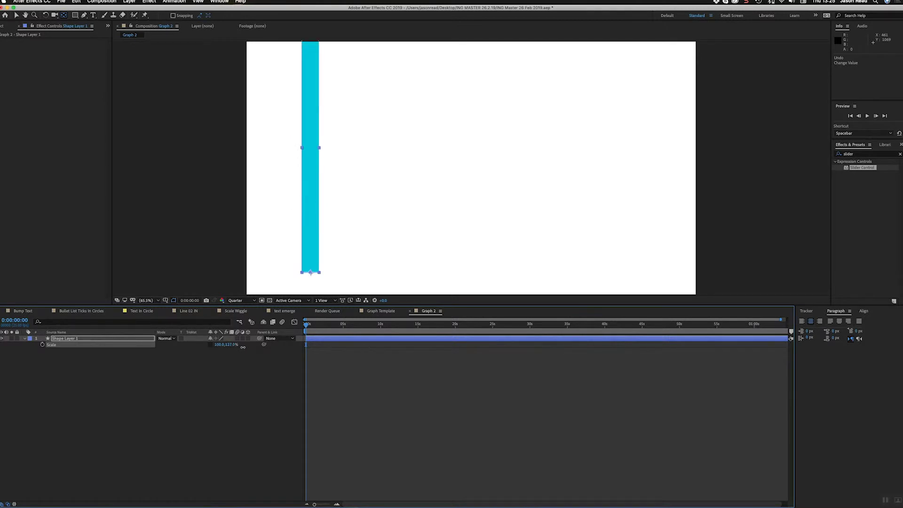
key("super+z")
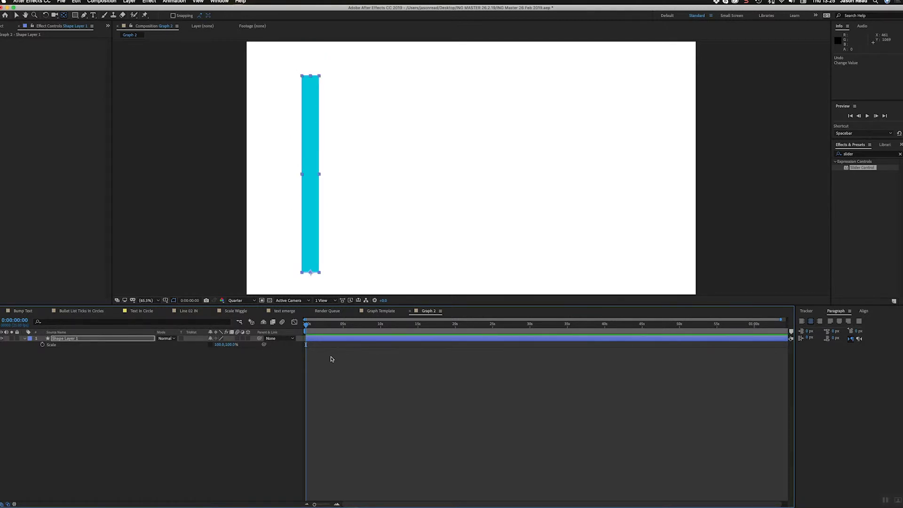
Step: Add a new null object above the bar's shape layer in Graph 2
left_click(425, 362)
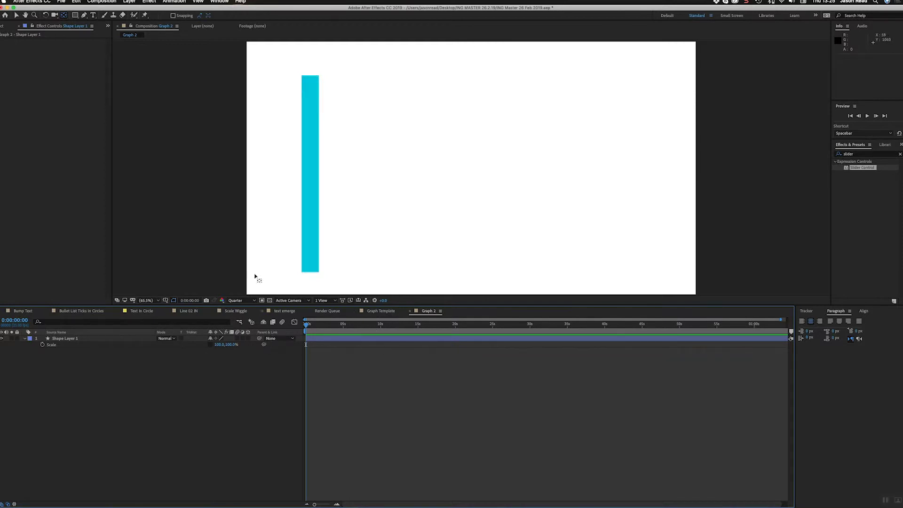
left_click(129, 2)
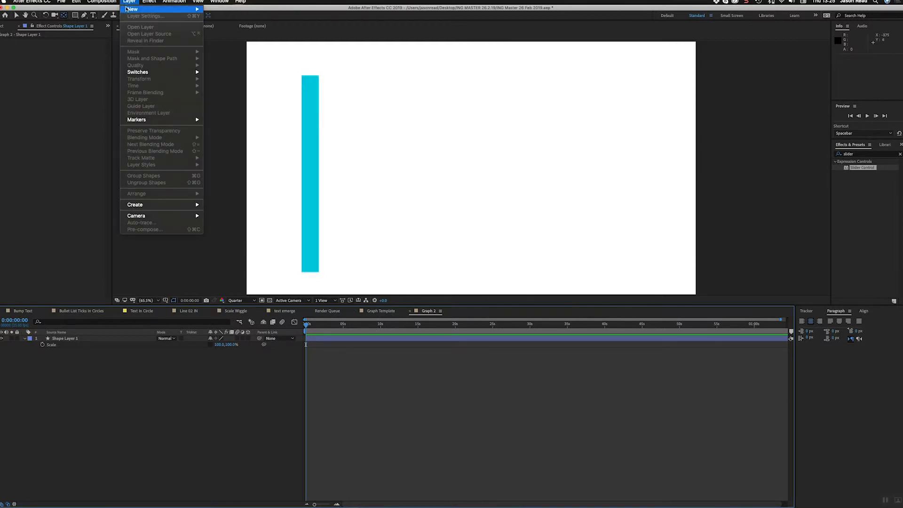
mouse_move(141, 9)
left_click(248, 38)
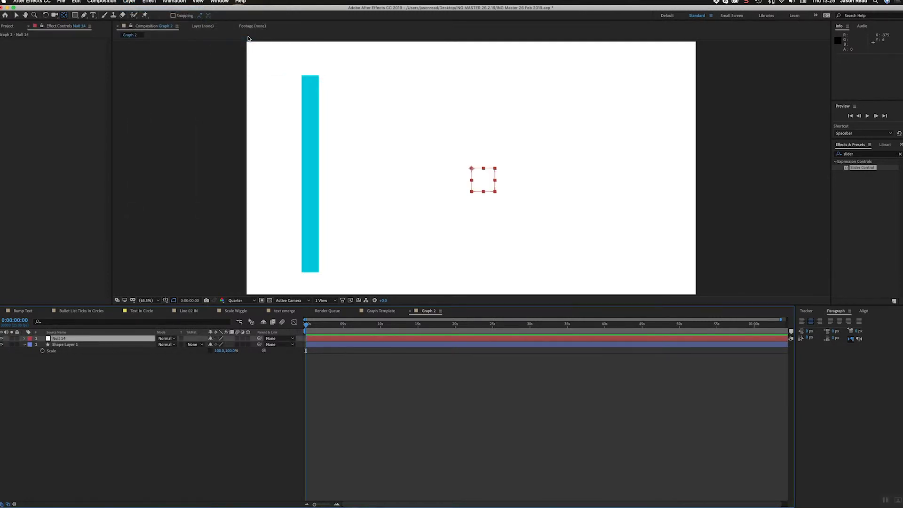
Step: Apply a Slider Control to the null and link the bar layer's Scale to its Slider with an expression
left_click(847, 168)
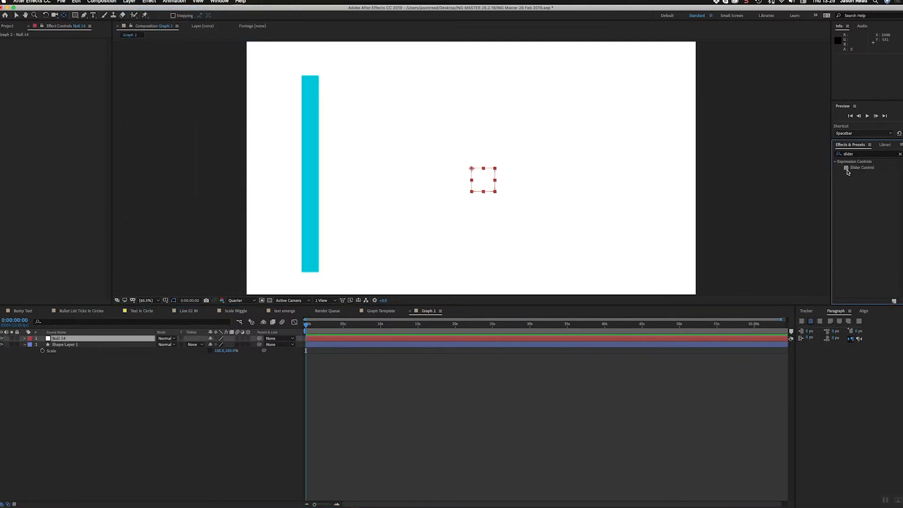
left_click_drag(848, 170, 724, 338)
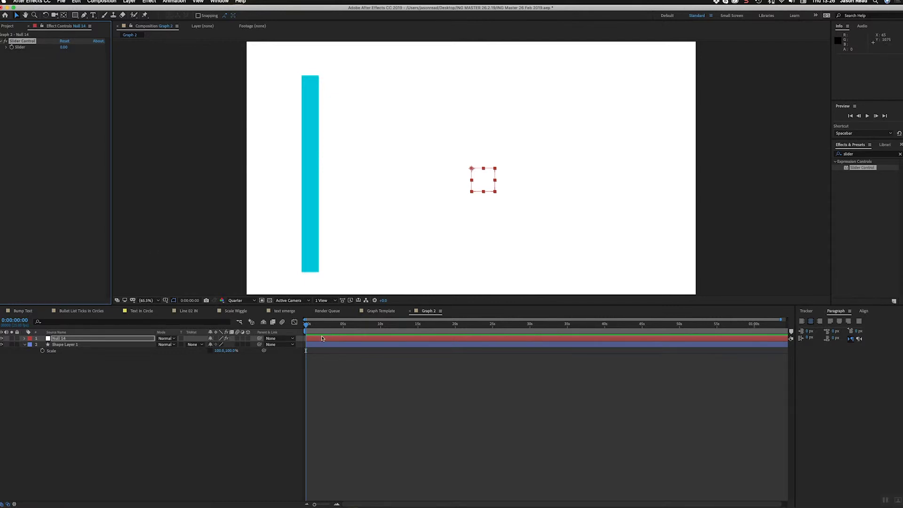
left_click(126, 346)
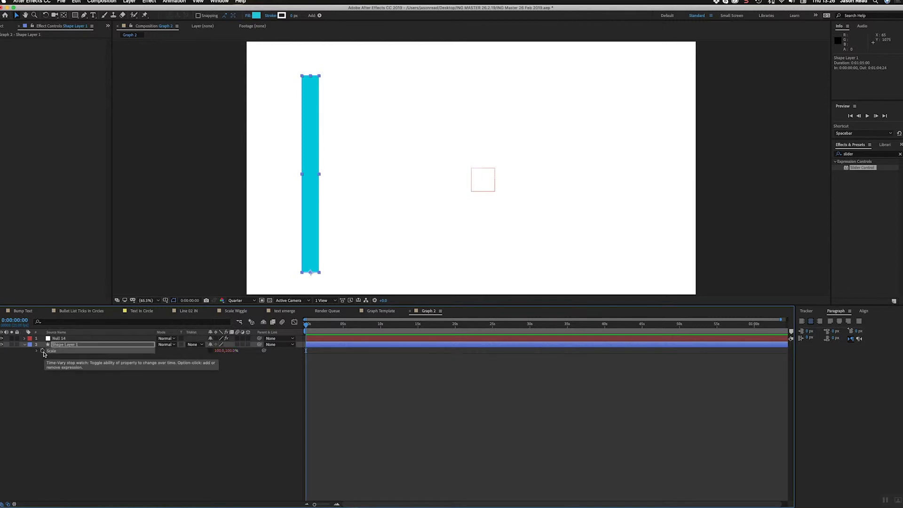
left_click(43, 351, "alt")
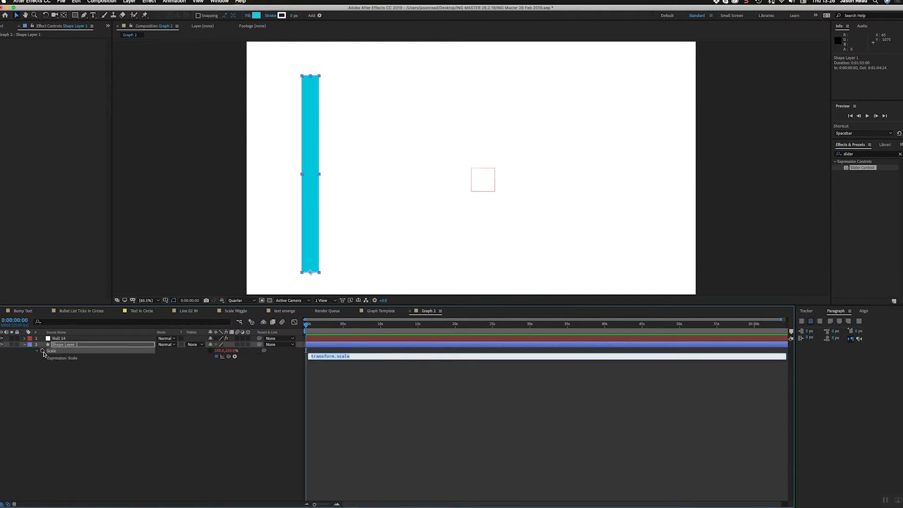
left_click(115, 339)
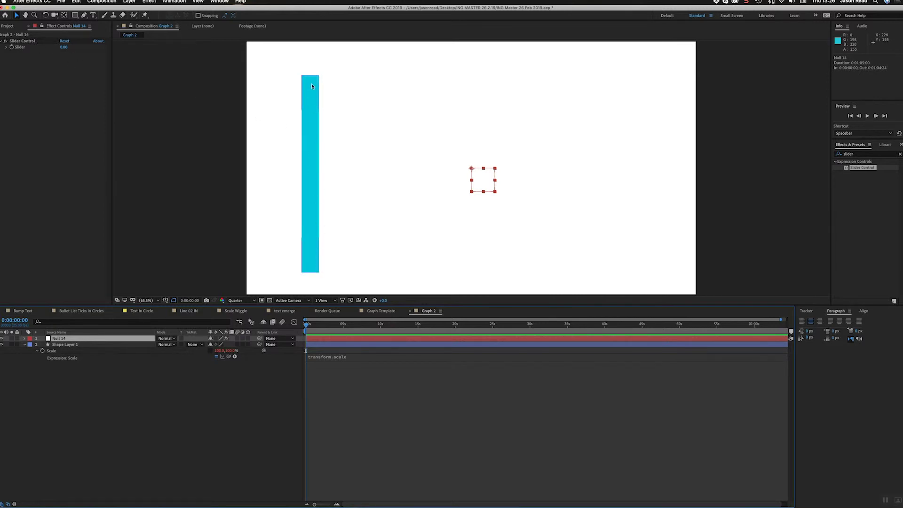
left_click_drag(228, 357, 24, 50)
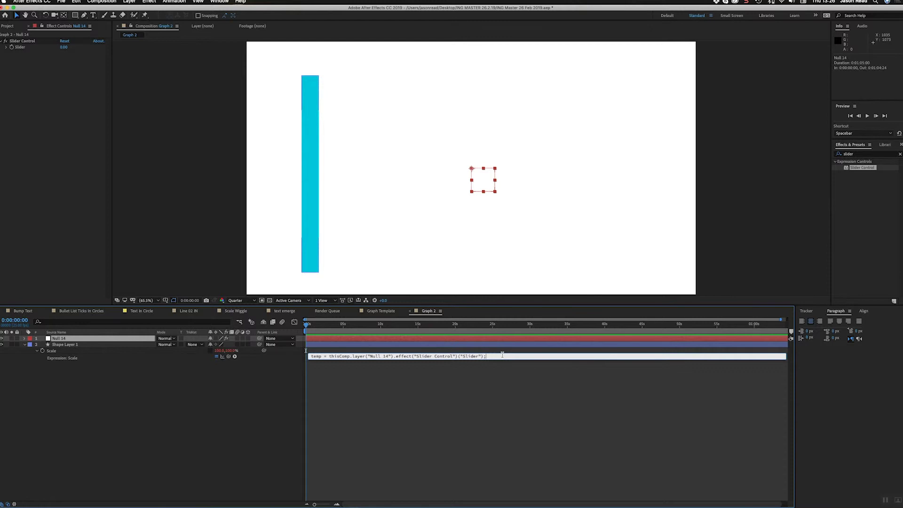
left_click(504, 378)
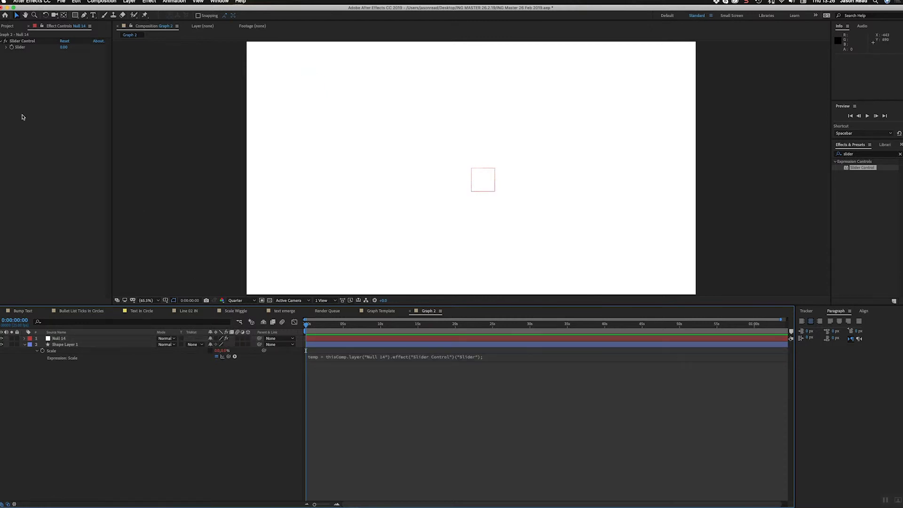
Step: Expand the null's Slider and test how changing its value scales the bar, returning it to 0
left_click(6, 47)
left_click(19, 57)
mouse_move(19, 58)
left_mouse_down()
mouse_move(67, 66)
mouse_move(19, 63)
left_mouse_up()
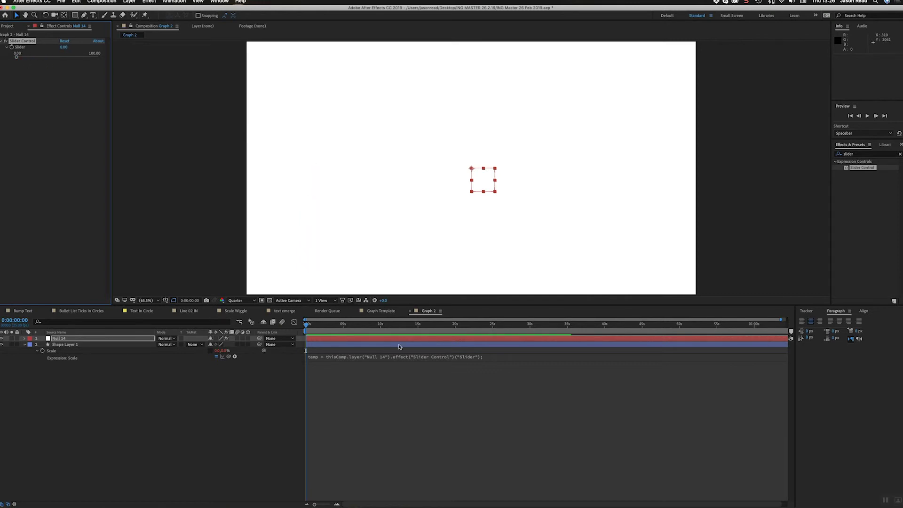
Step: Edit the Scale expression's second line to [100, temp] so that only the bar's height follows the slider
left_click(490, 357)
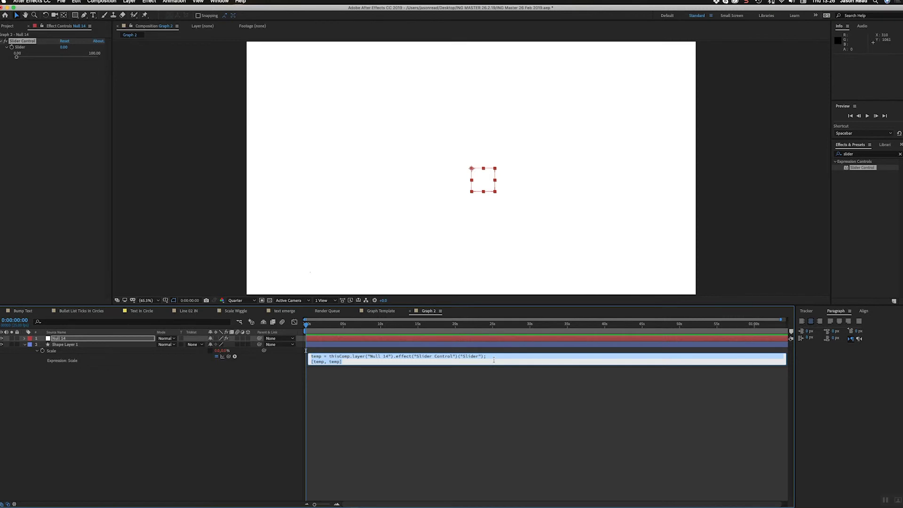
left_click(493, 361)
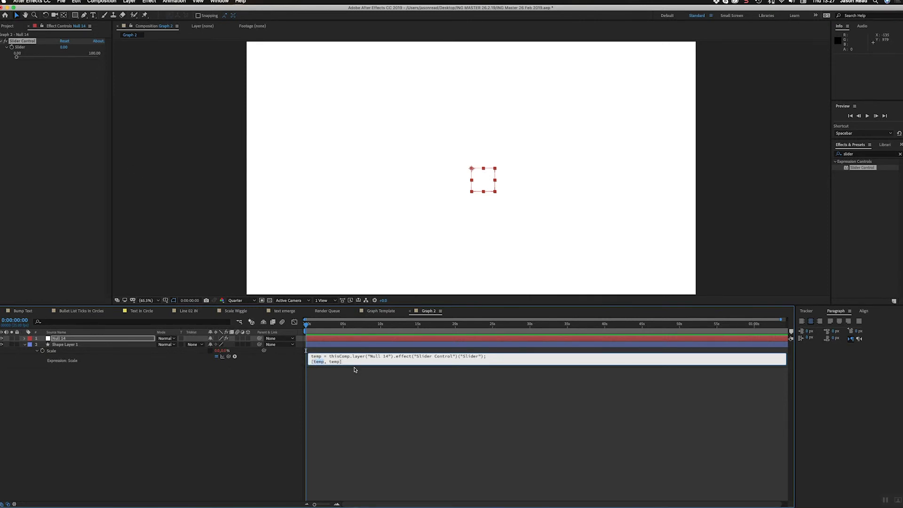
type("100")
left_click(359, 400)
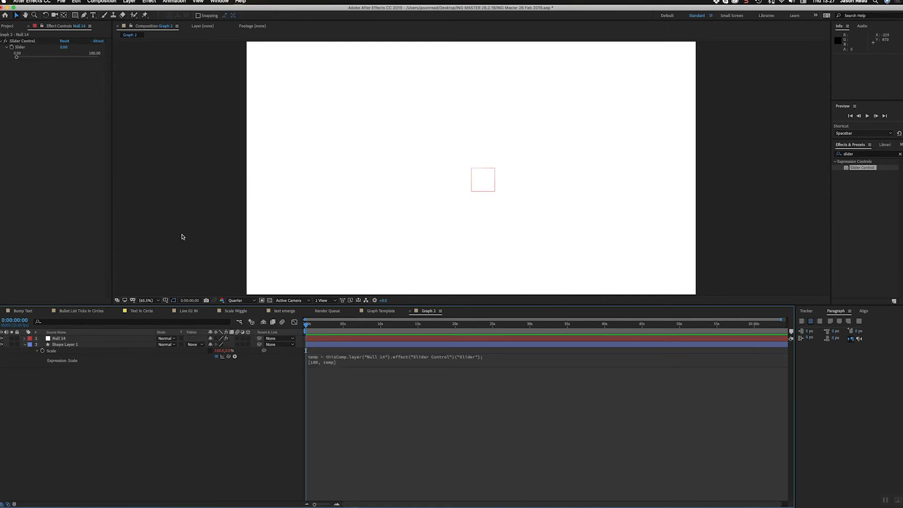
Step: Test the bar's height with the null's Slider and return it to 0
left_click(17, 57)
mouse_move(17, 58)
left_mouse_down()
mouse_move(49, 64)
mouse_move(15, 65)
left_mouse_up()
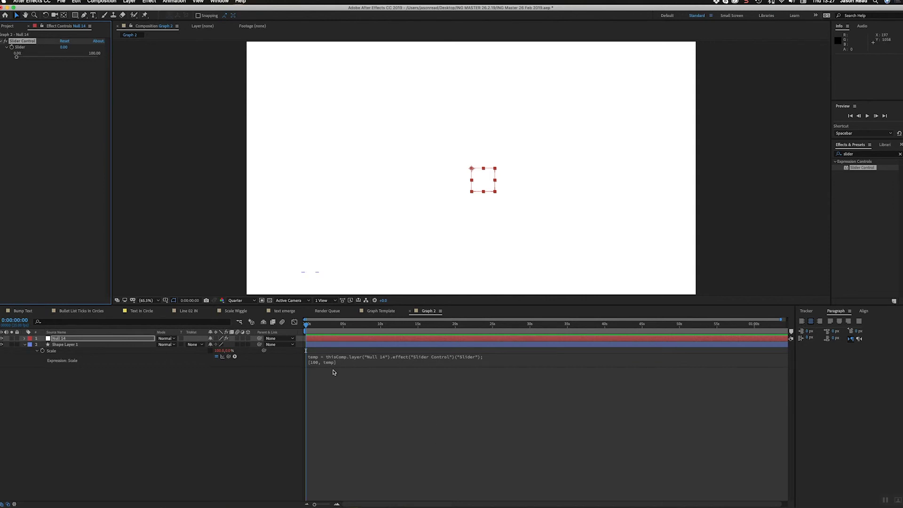
mouse_move(17, 58)
left_mouse_down()
mouse_move(51, 59)
mouse_move(3, 64)
left_mouse_up()
Step: Set the null's Slider to 40 and enable keyframing for it at the start of the timeline
left_click(66, 47)
type("40")
key("Return")
left_click(20, 41)
Step: Keyframe the Slider at 60 about 5 seconds in and at 10 about 10 seconds in
left_click(344, 324)
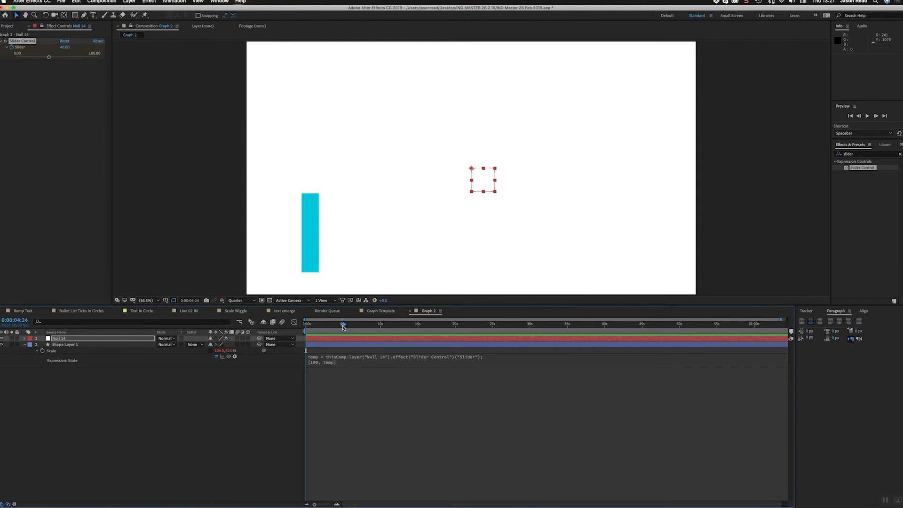
left_click(65, 47)
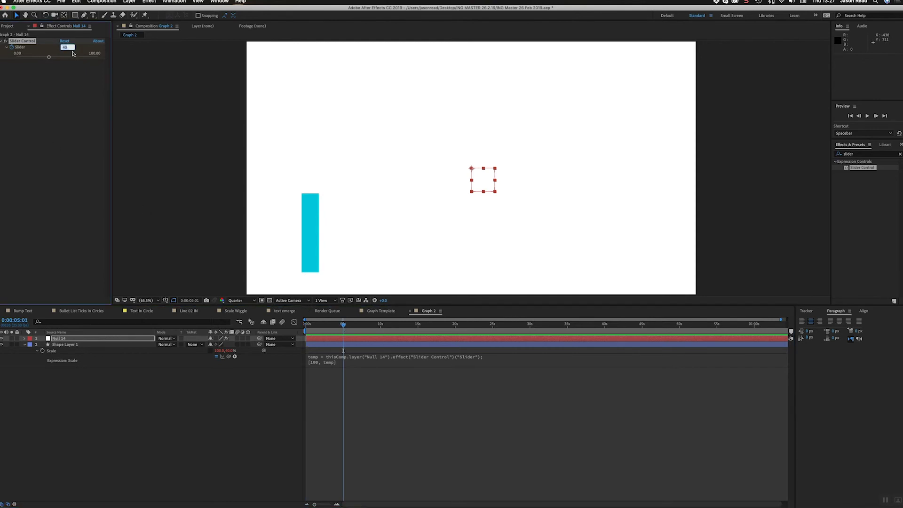
left_click(357, 412)
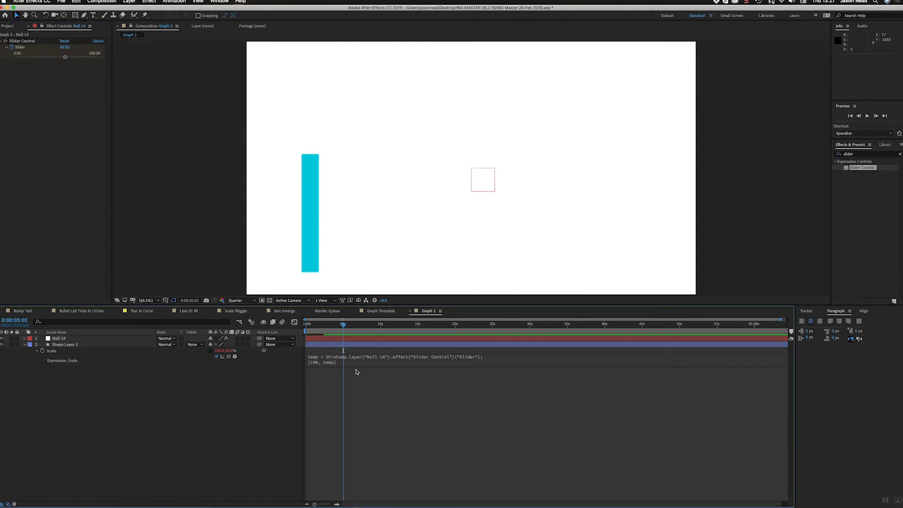
left_click(381, 325)
left_click(65, 47)
type("10")
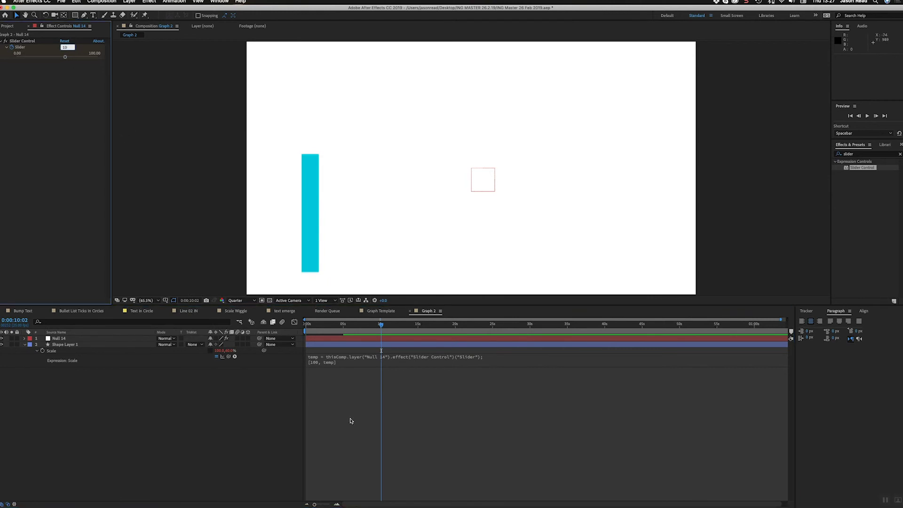
left_click(350, 419)
Step: Preview the bar's height animation from the start of the composition
key("Home")
key("space")
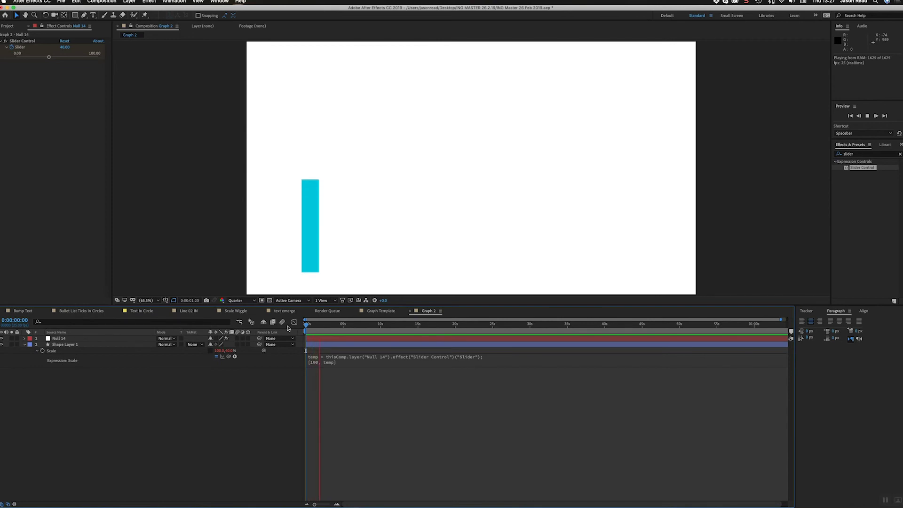
key("space")
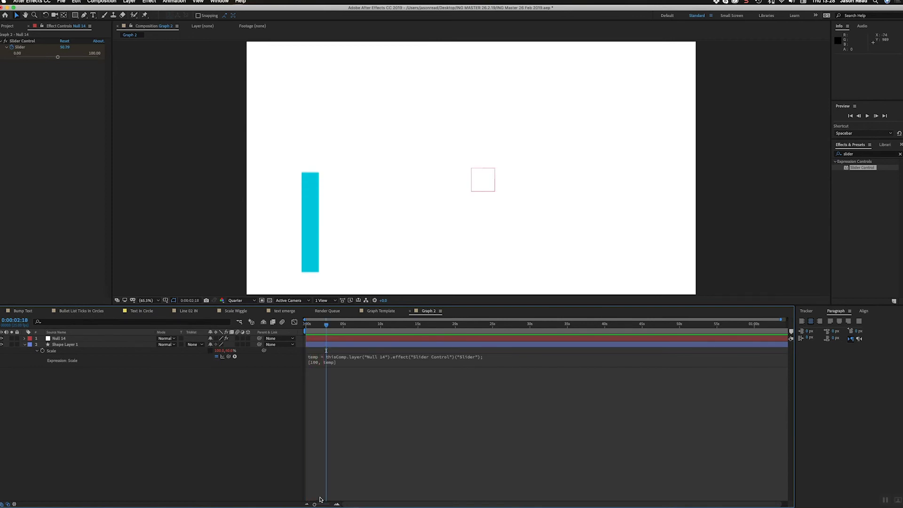
Step: Reveal the null's Slider keyframes and compress all three into about the first 3 seconds
key("u")
left_click_drag(395, 352, 285, 349)
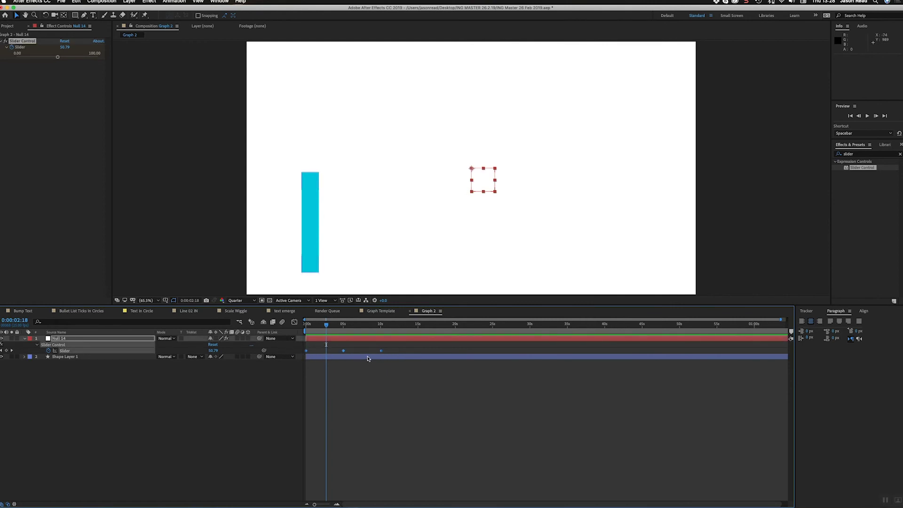
left_click_drag(381, 353, 328, 354)
Step: Play the retimed bar animation and scrub through its last keyframes
key("space")
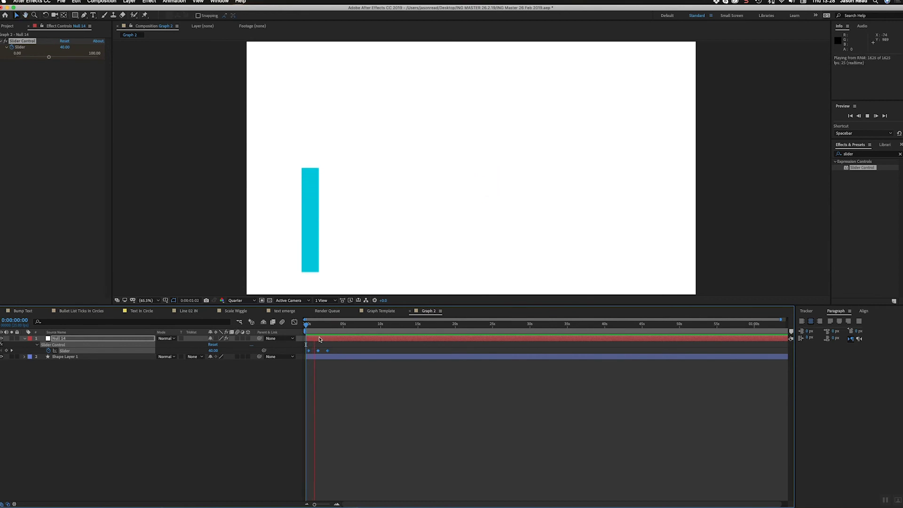
key("space")
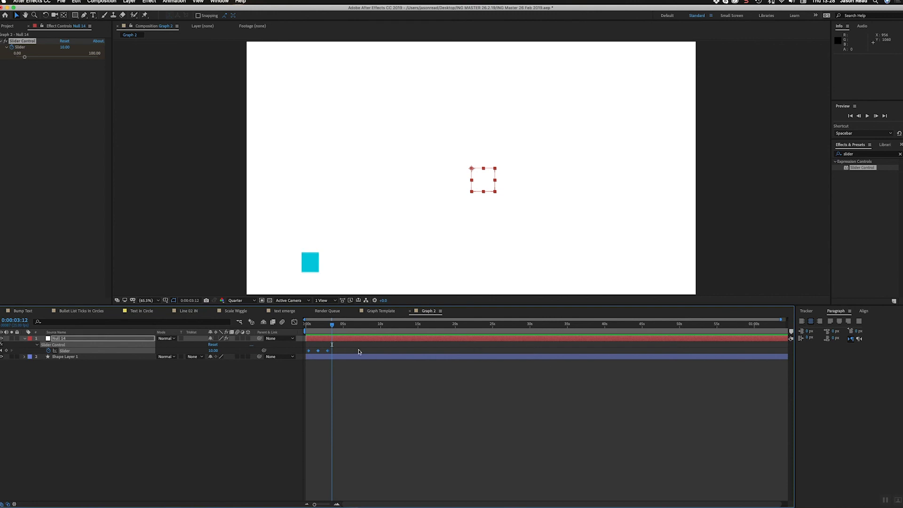
mouse_move(325, 332)
left_mouse_down()
mouse_move(334, 333)
mouse_move(307, 333)
mouse_move(325, 334)
left_mouse_up()
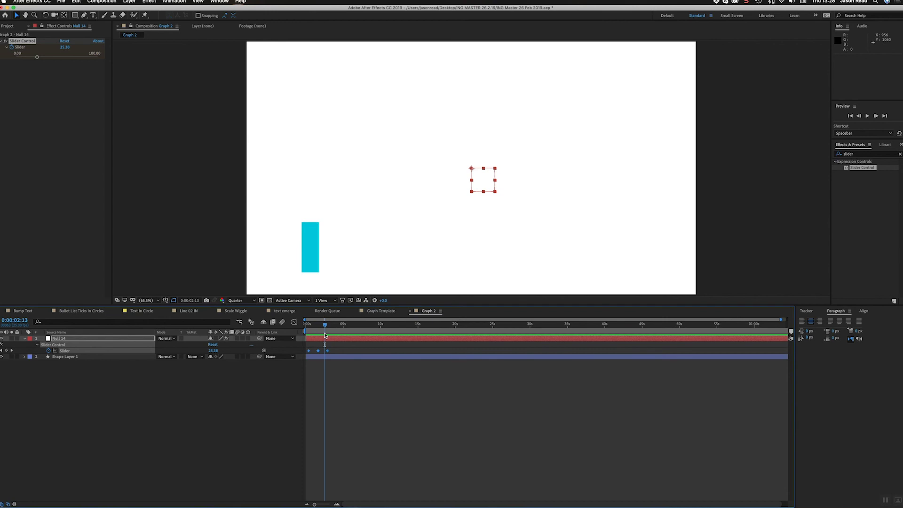